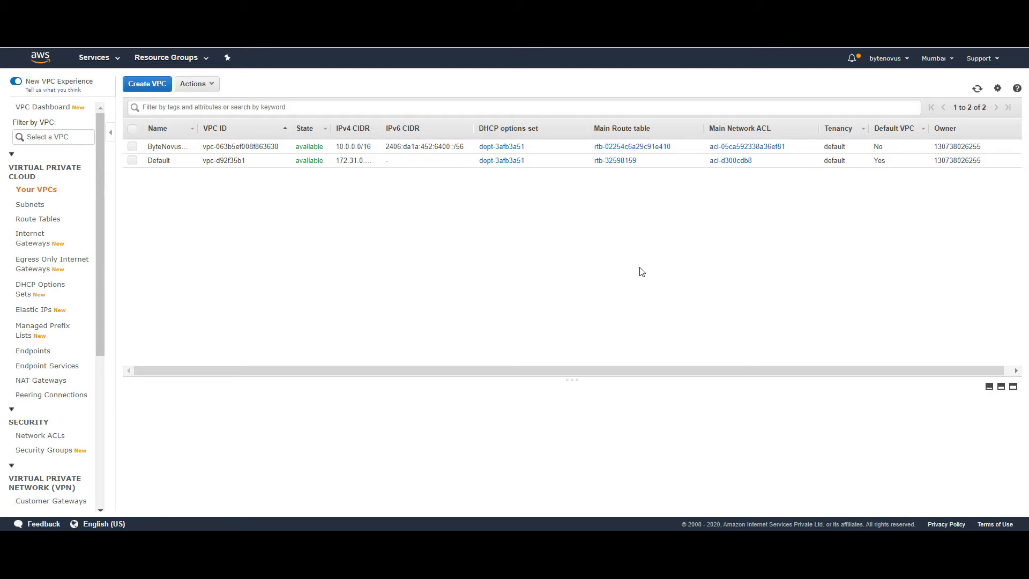
- Sort the VPC list by VPC ID, widen the Name column, and review the ByteNovusMumbaiVPC and Default VPC entries
{"action": "left_click", "coordinate": [214, 130]}
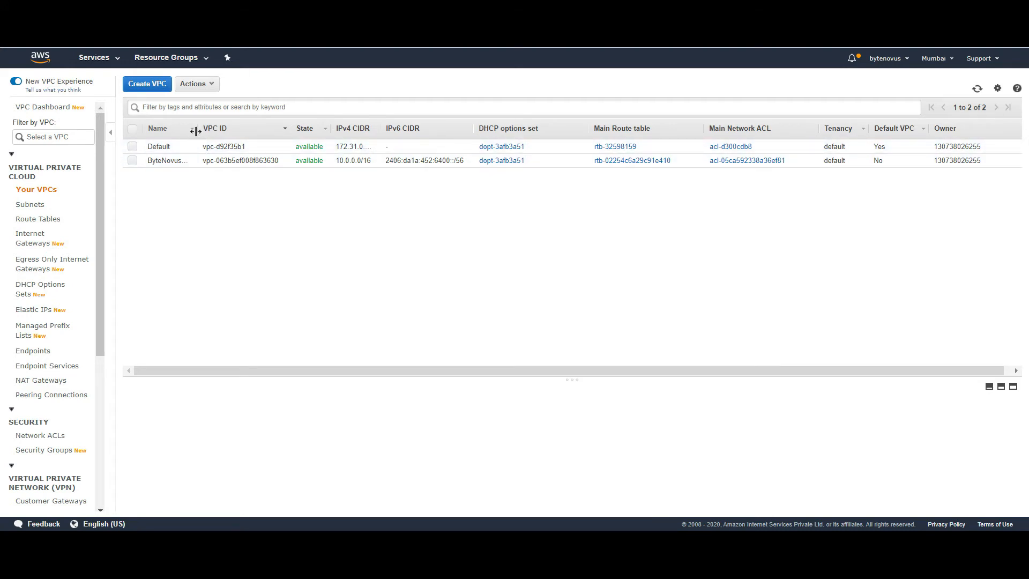
{"action": "left_click_drag", "start_coordinate": [195, 132], "coordinate": [252, 132]}
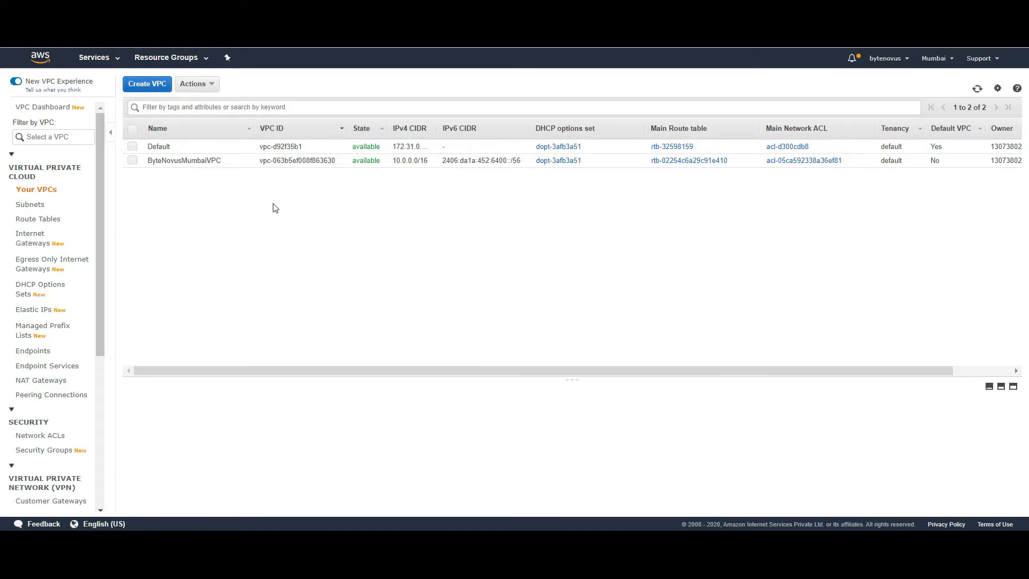
{"action": "double_click", "coordinate": [219, 160]}
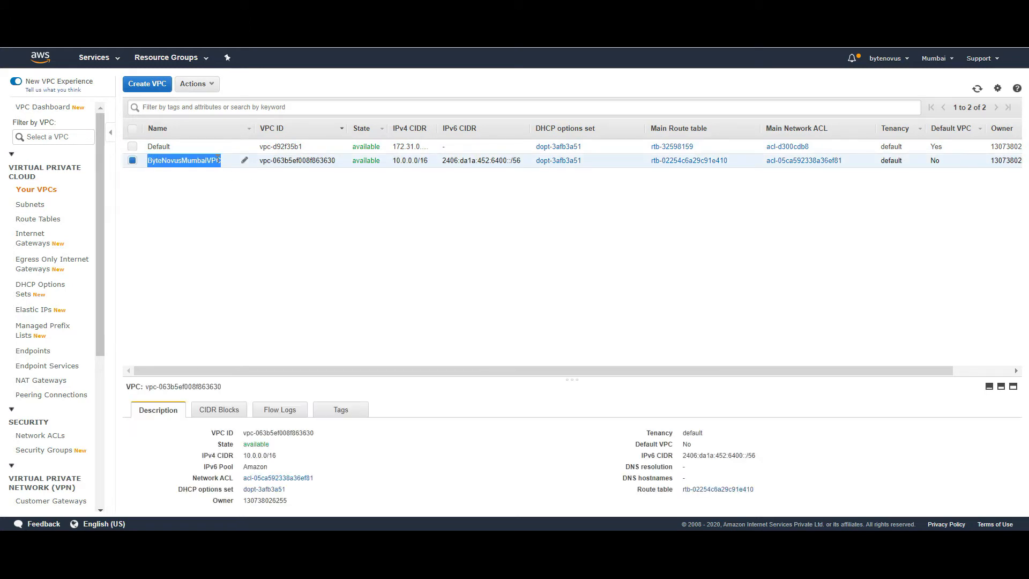
{"action": "double_click", "coordinate": [168, 146]}
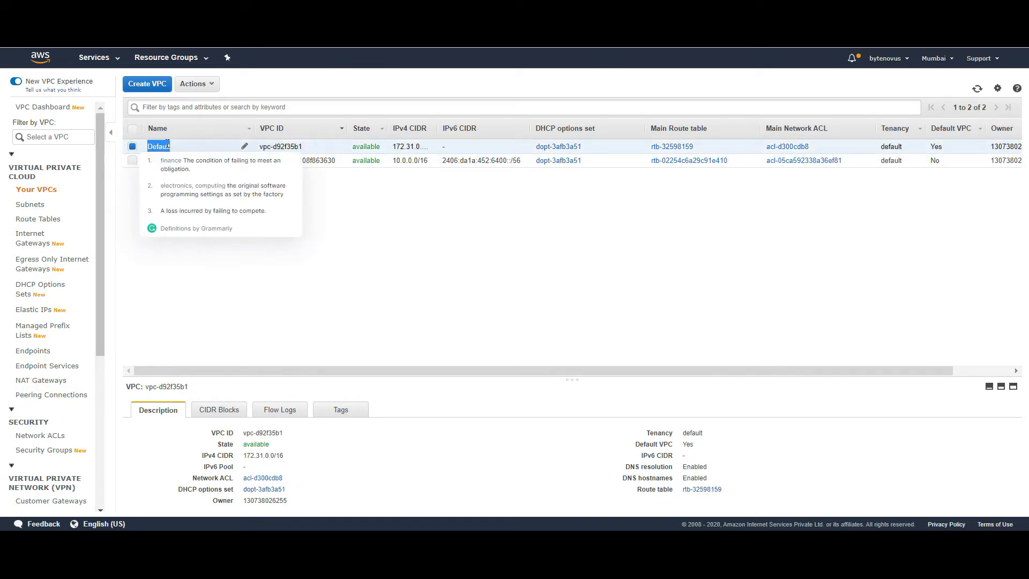
{"action": "left_click", "coordinate": [417, 285]}
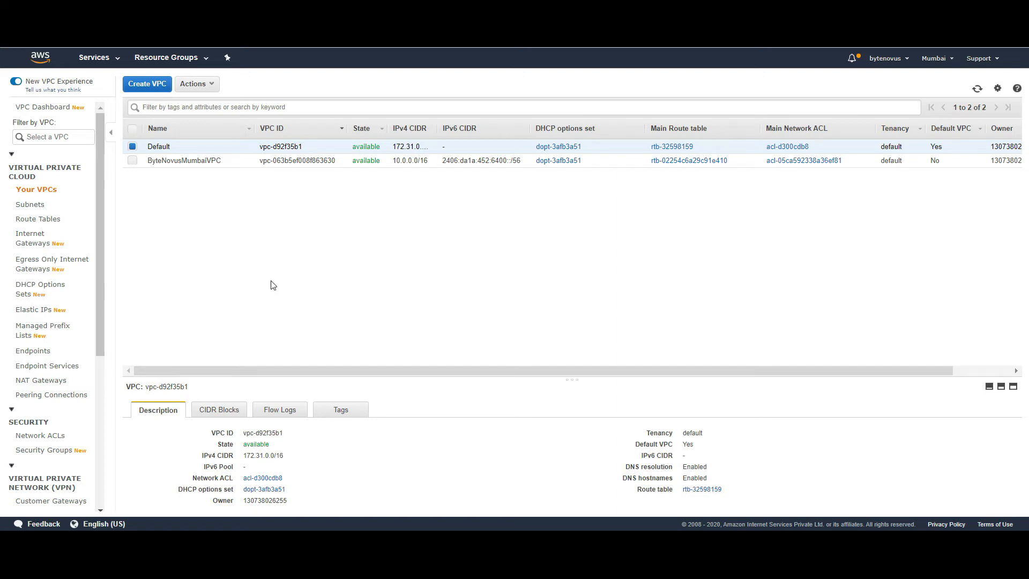
- Start creating a VPC peering connection and set its name tag to ByteNovusMumbaiVPCPeering
{"action": "left_click", "coordinate": [40, 398]}
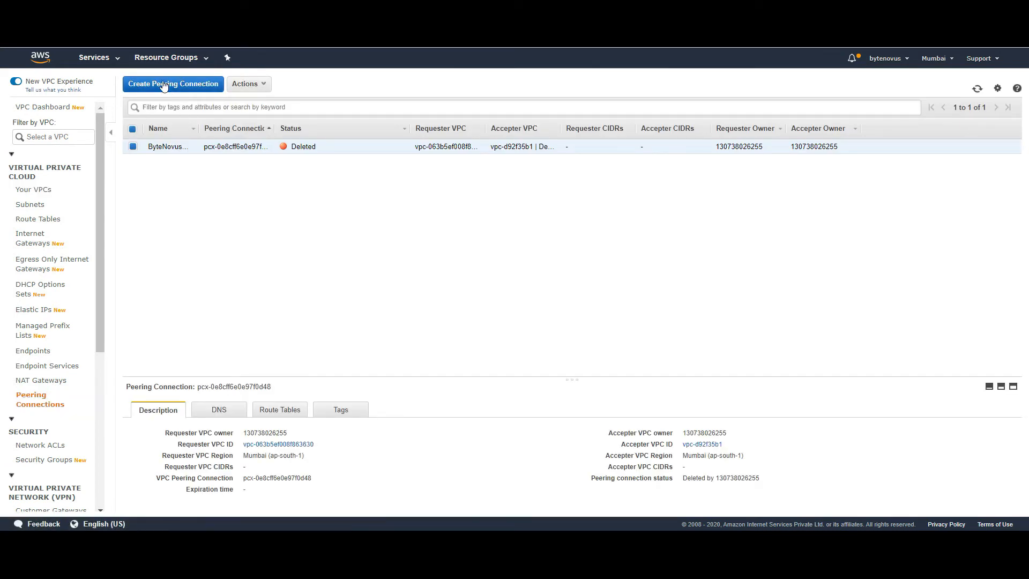
{"action": "left_click", "coordinate": [163, 85]}
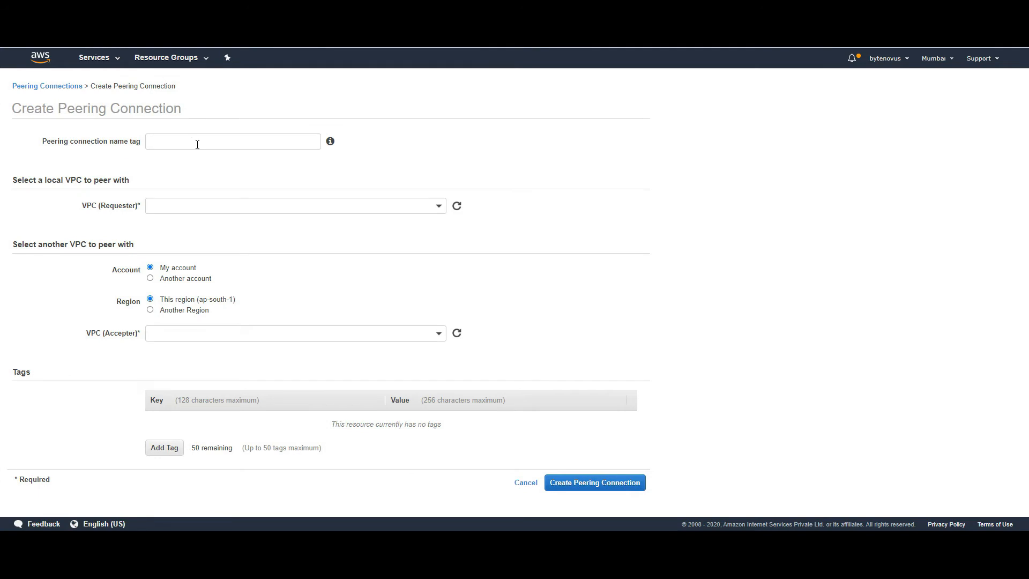
{"action": "left_click", "coordinate": [209, 144]}
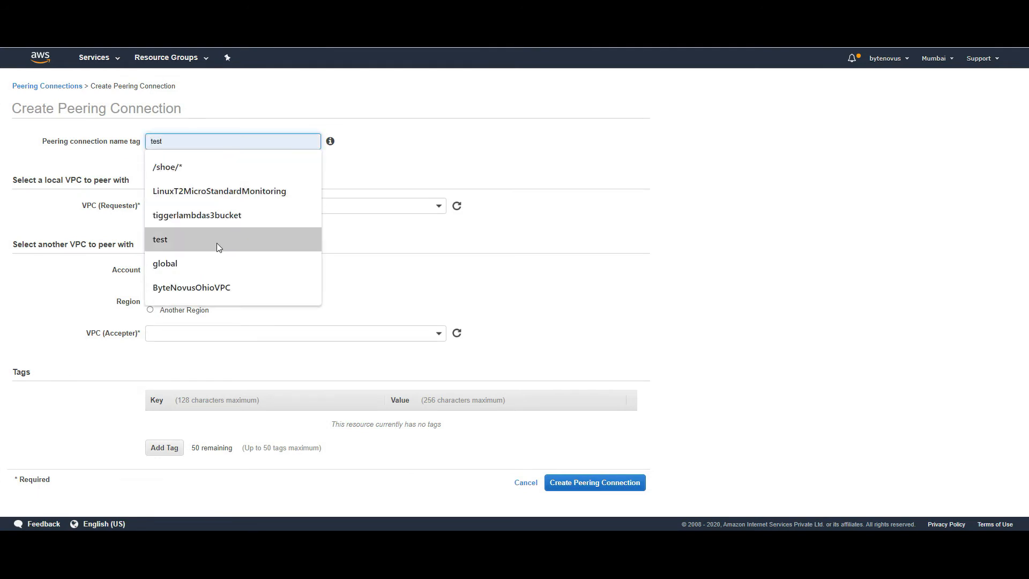
{"action": "left_click", "coordinate": [220, 284]}
{"action": "key", "text": "BackSpace"}
{"action": "key", "text": "BackSpace"}
{"action": "key", "text": "BackSpace"}
{"action": "key", "text": "BackSpace"}
{"action": "key", "text": "BackSpace"}
{"action": "key", "text": "BackSpace"}
{"action": "key", "text": "BackSpace"}
{"action": "left_click", "coordinate": [243, 190]}
{"action": "left_click", "coordinate": [439, 180]}
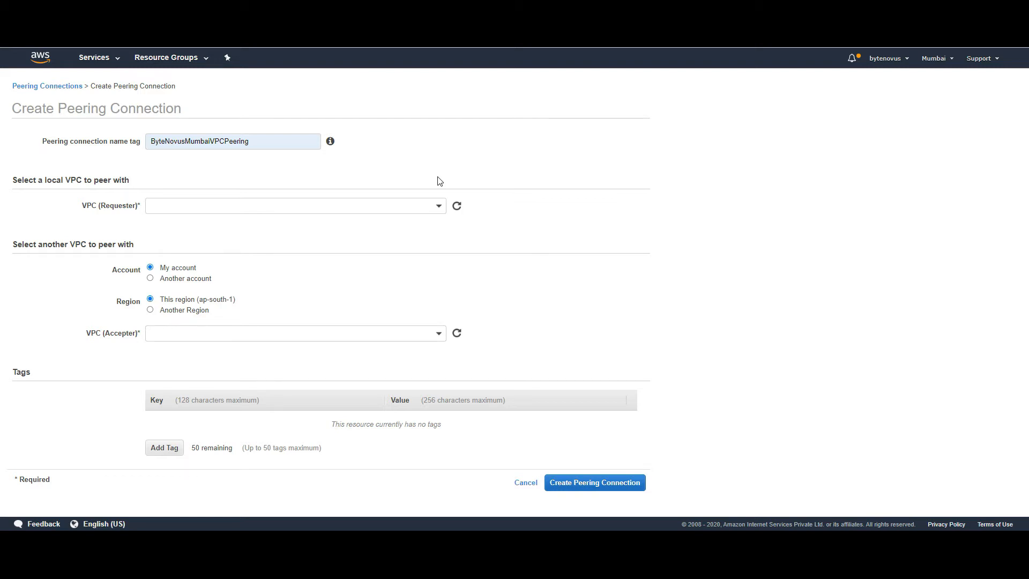
- Choose the Default VPC as the requester and ByteNovusMumbaiVPC in the same account and region as the accepter
{"action": "left_click", "coordinate": [439, 207]}
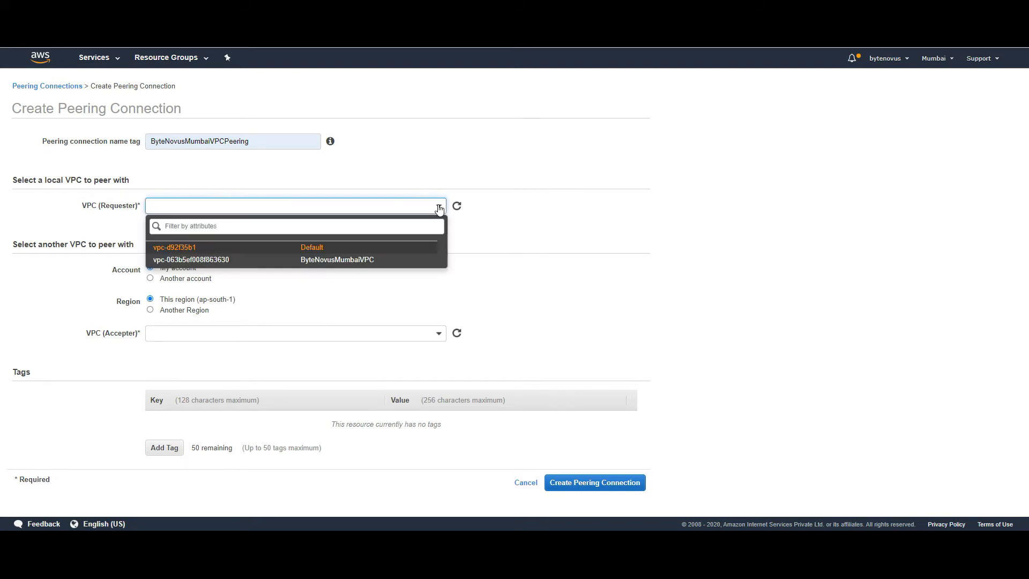
{"action": "left_click", "coordinate": [299, 250]}
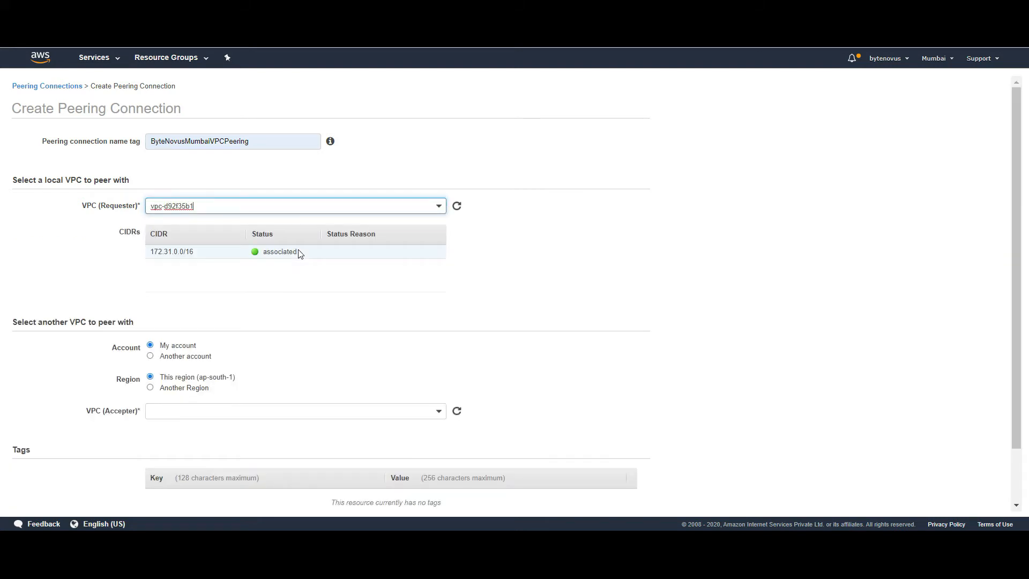
{"action": "left_click", "coordinate": [198, 206]}
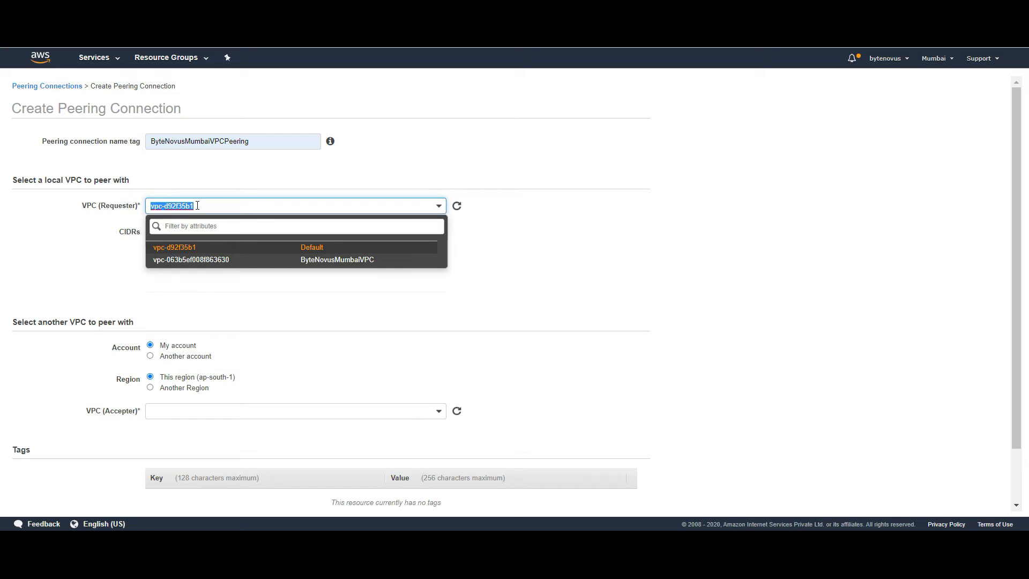
{"action": "left_click", "coordinate": [304, 172]}
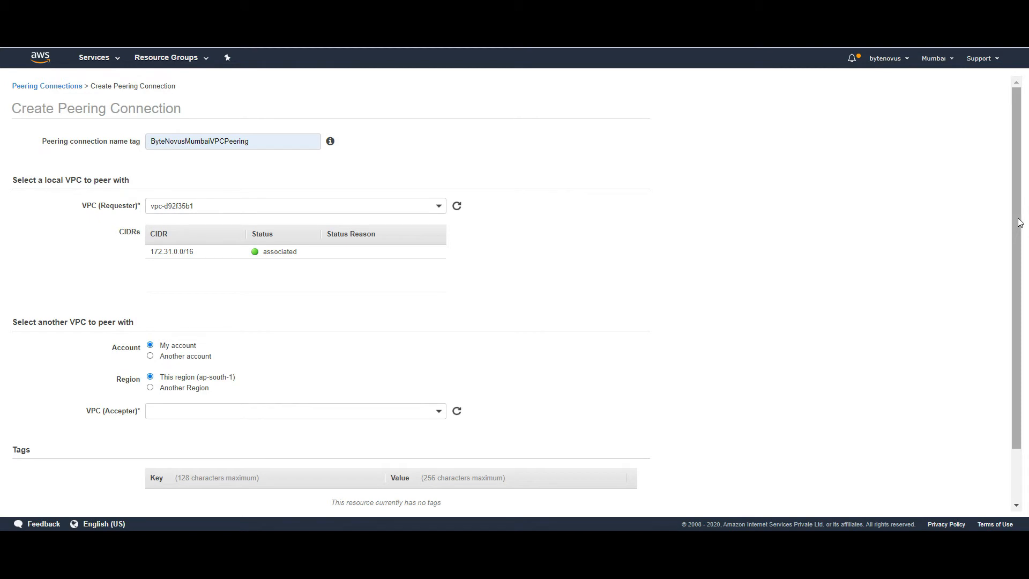
{"action": "scroll", "coordinate": [1008, 299], "scroll_direction": "down", "scroll_amount": 2}
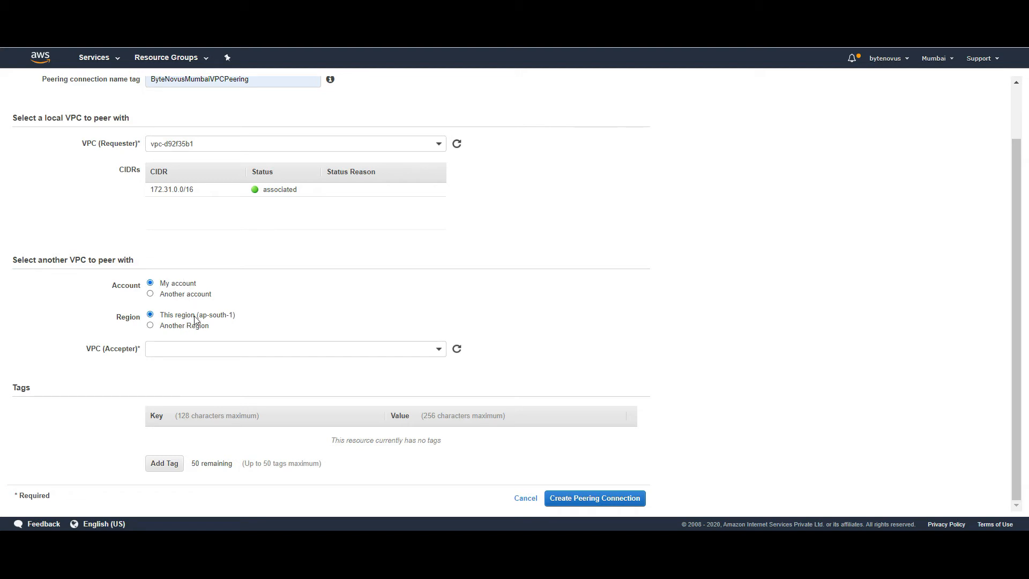
{"action": "left_click", "coordinate": [438, 352]}
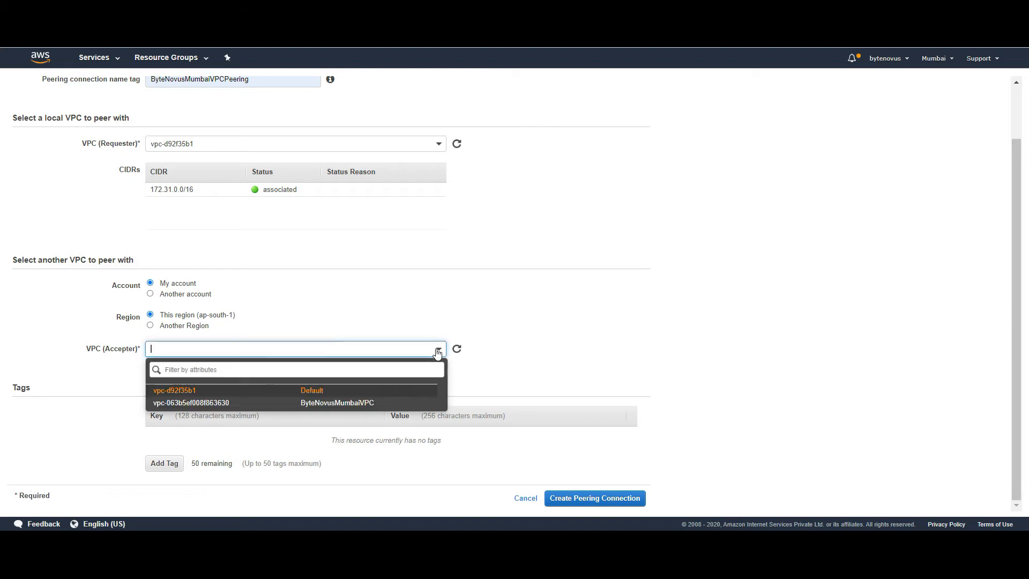
{"action": "left_click", "coordinate": [298, 403]}
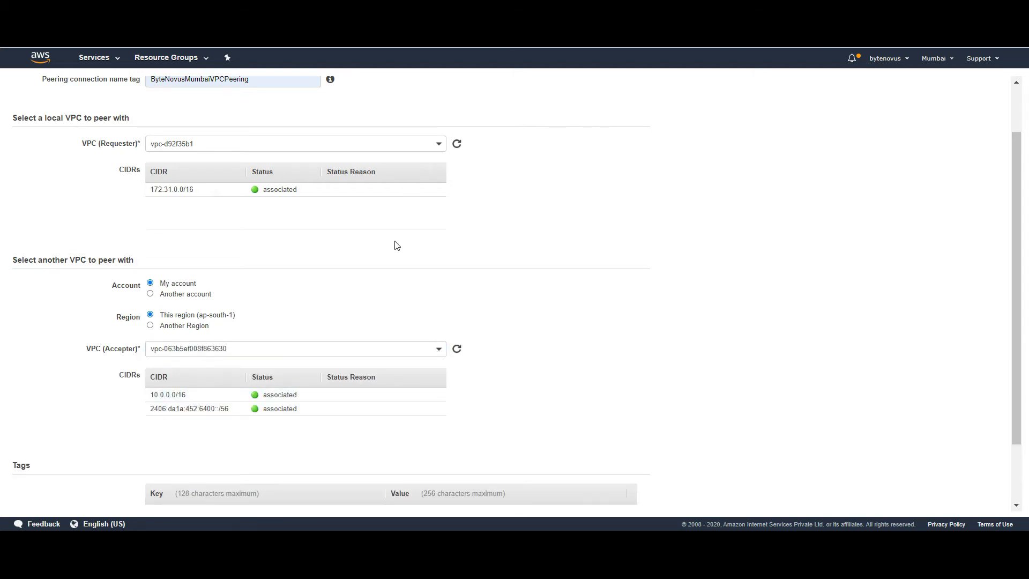
- Copy the requester VPC's CIDR 172.31.0.0/16, create the peering connection, and return to the peering connections list
{"action": "left_click_drag", "start_coordinate": [205, 192], "coordinate": [153, 194]}
{"action": "key", "text": "ctrl+c"}
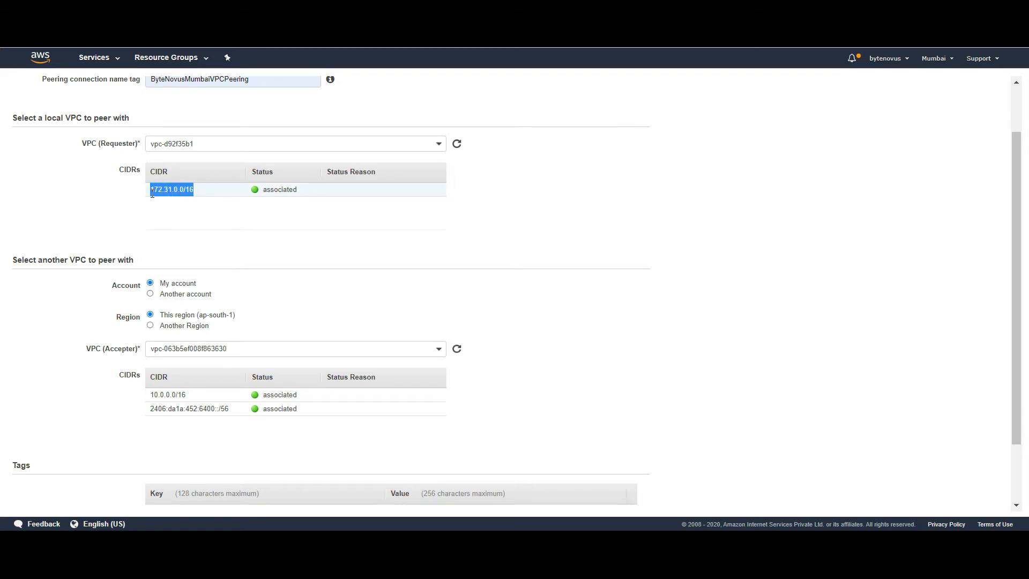
{"action": "left_click", "coordinate": [317, 211]}
{"action": "left_click_drag", "start_coordinate": [1020, 313], "coordinate": [1004, 427]}
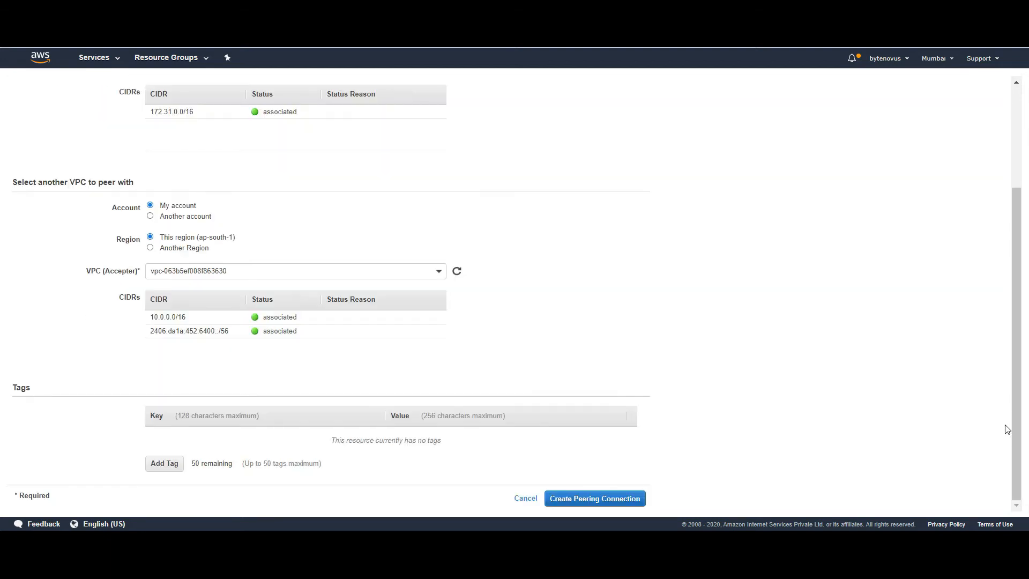
{"action": "left_click", "coordinate": [584, 499]}
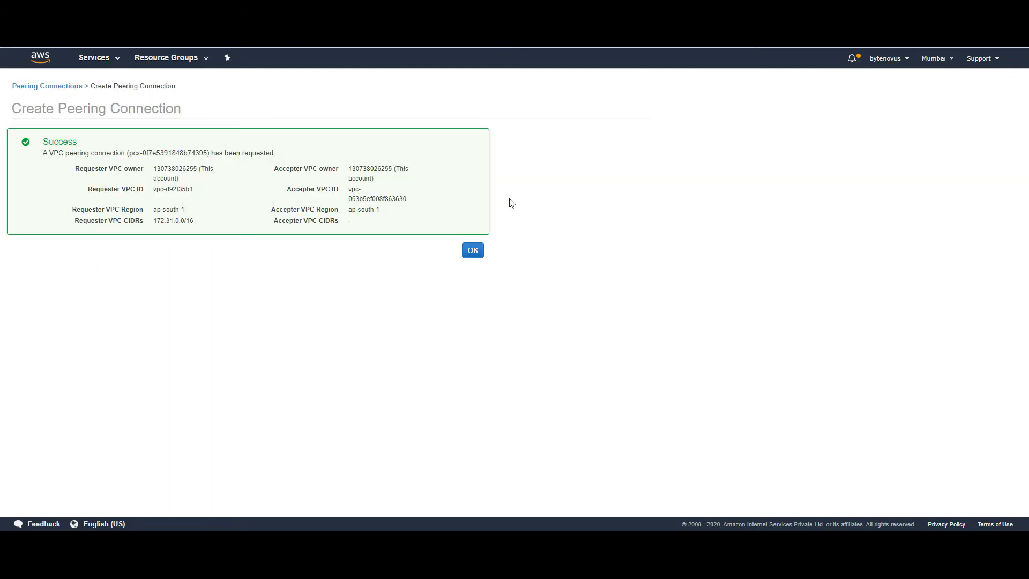
{"action": "left_click", "coordinate": [473, 251]}
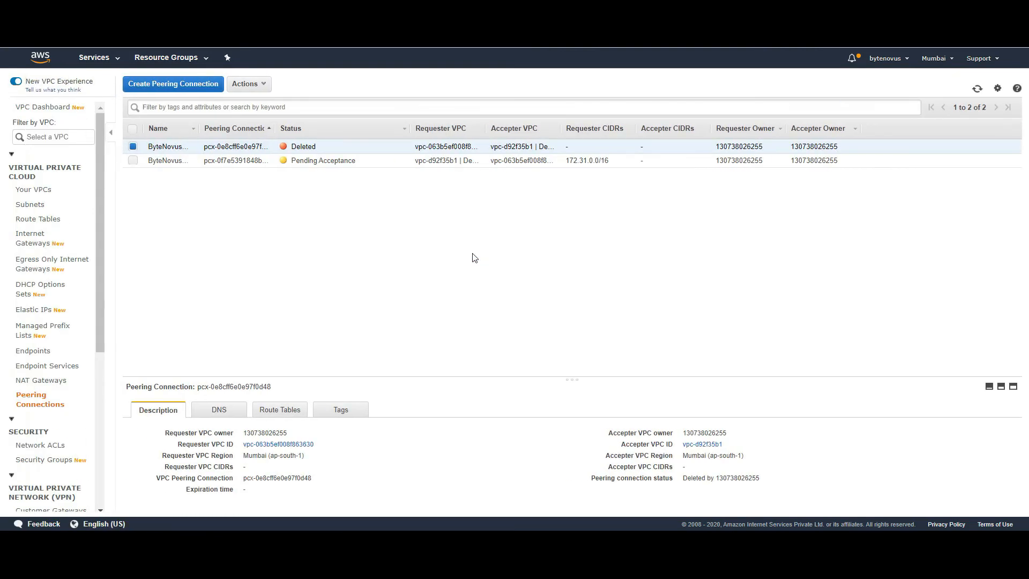
- Accept the pending request for the new VPC peering connection and close the confirmation
{"action": "left_click", "coordinate": [317, 163]}
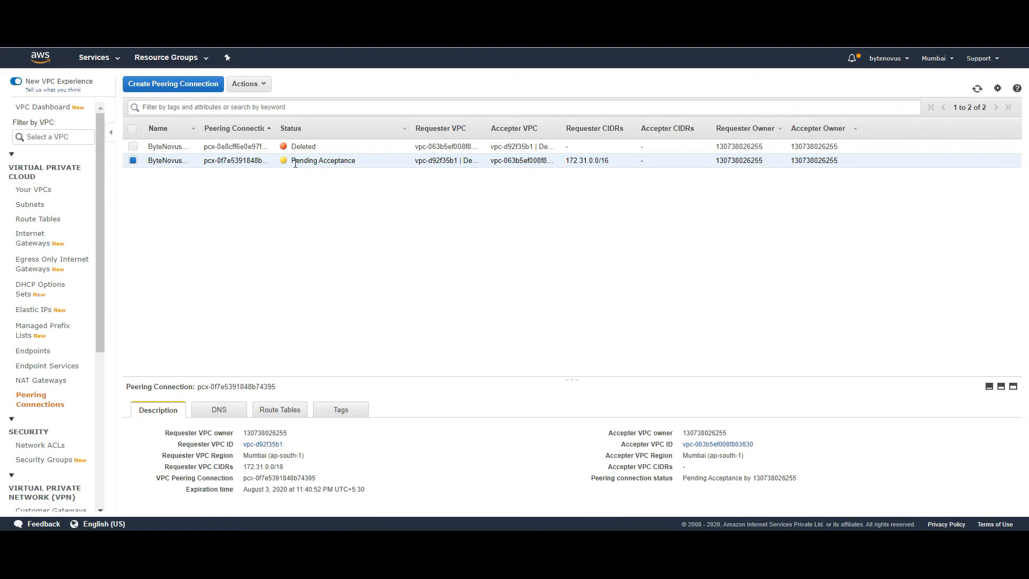
{"action": "left_click", "coordinate": [260, 84]}
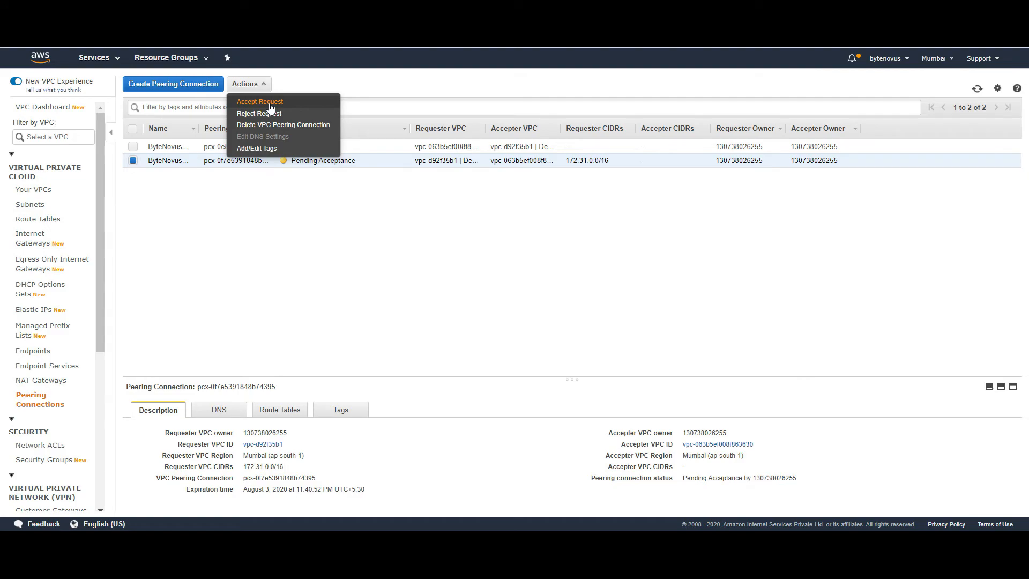
{"action": "left_click", "coordinate": [271, 107]}
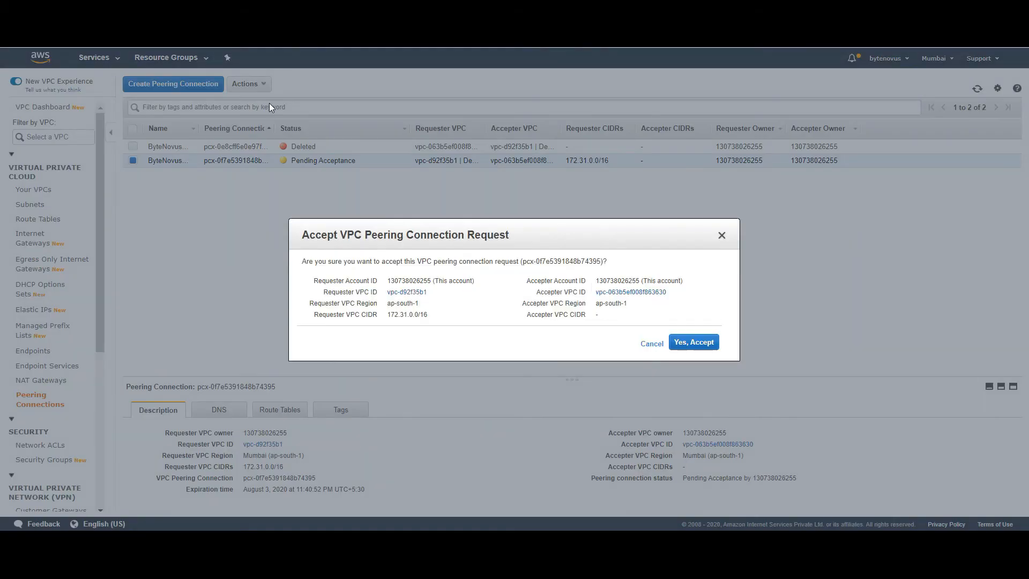
{"action": "left_click", "coordinate": [700, 347]}
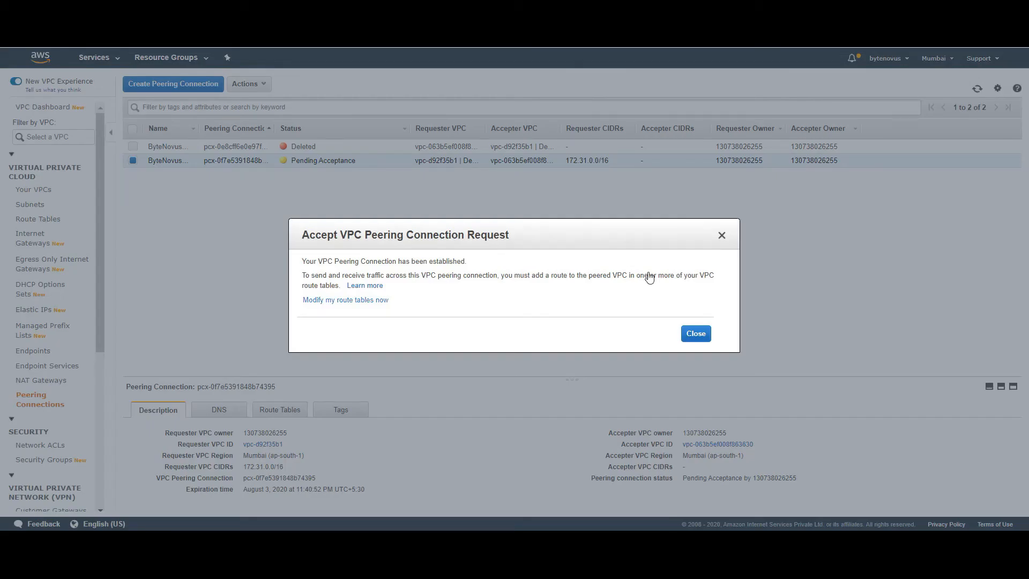
{"action": "left_click", "coordinate": [695, 334]}
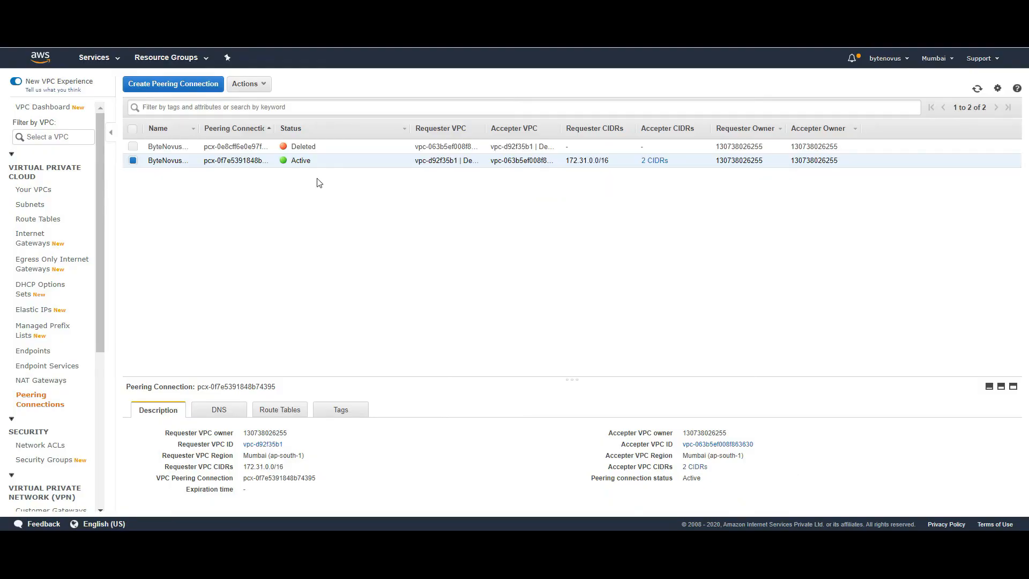
- Check the new peering connection's status, and review the list of route tables for ByteNovusMumbaiVPC and the Default VPC
{"action": "double_click", "coordinate": [302, 161]}
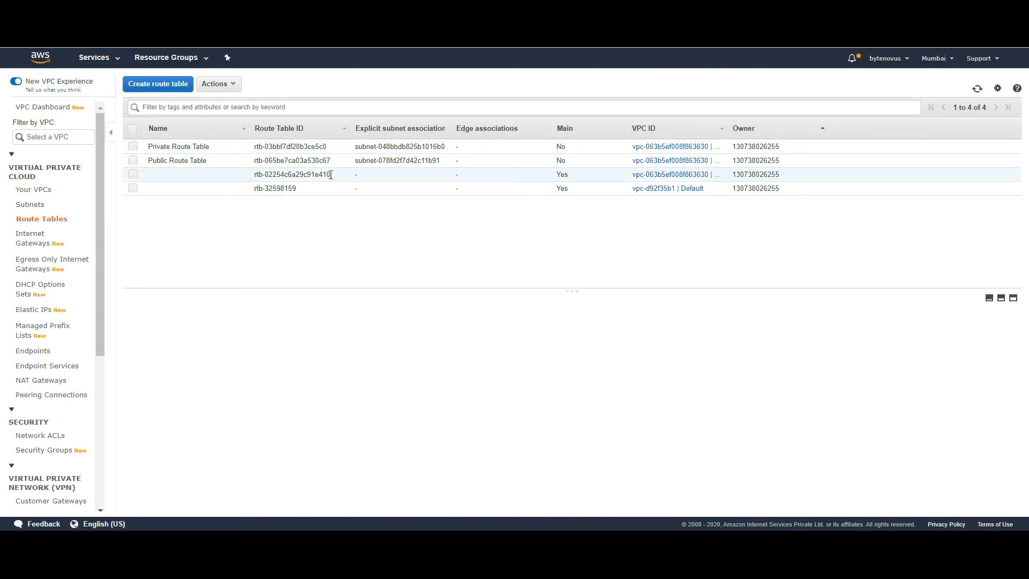
{"action": "left_click_drag", "start_coordinate": [331, 174], "coordinate": [151, 149]}
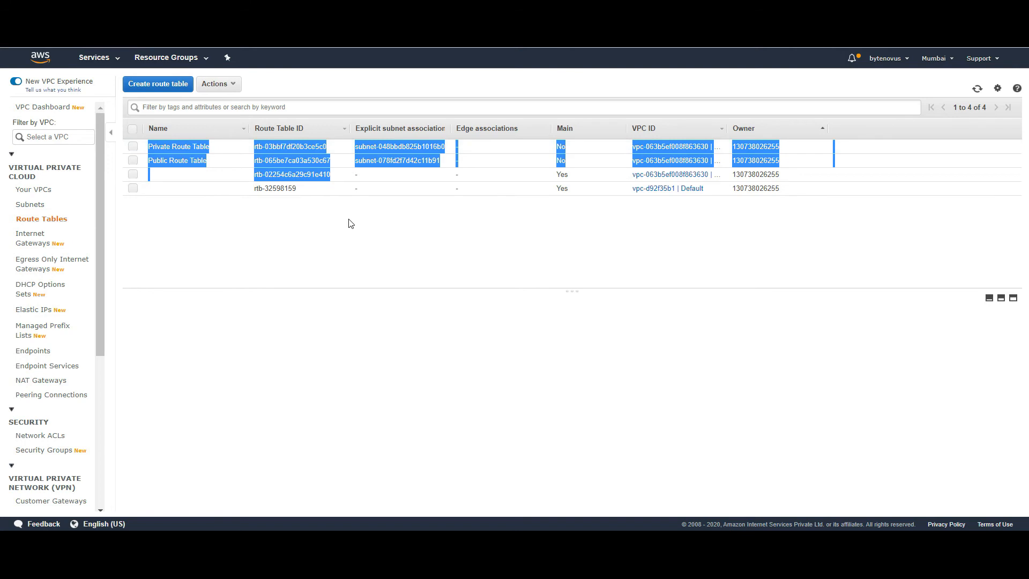
{"action": "triple_click", "coordinate": [284, 188]}
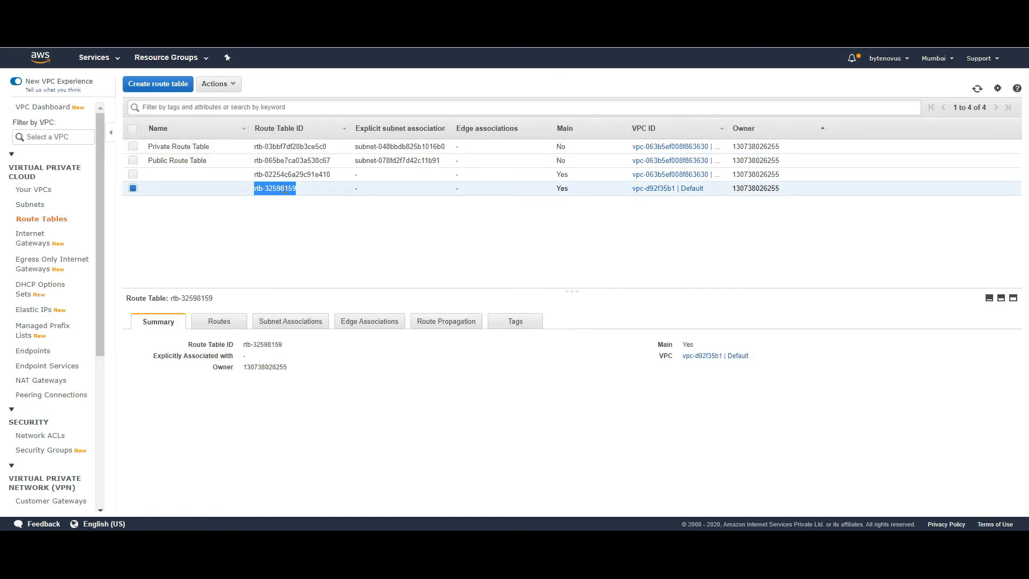
{"action": "left_click", "coordinate": [331, 173]}
{"action": "left_click_drag", "start_coordinate": [332, 177], "coordinate": [247, 180]}
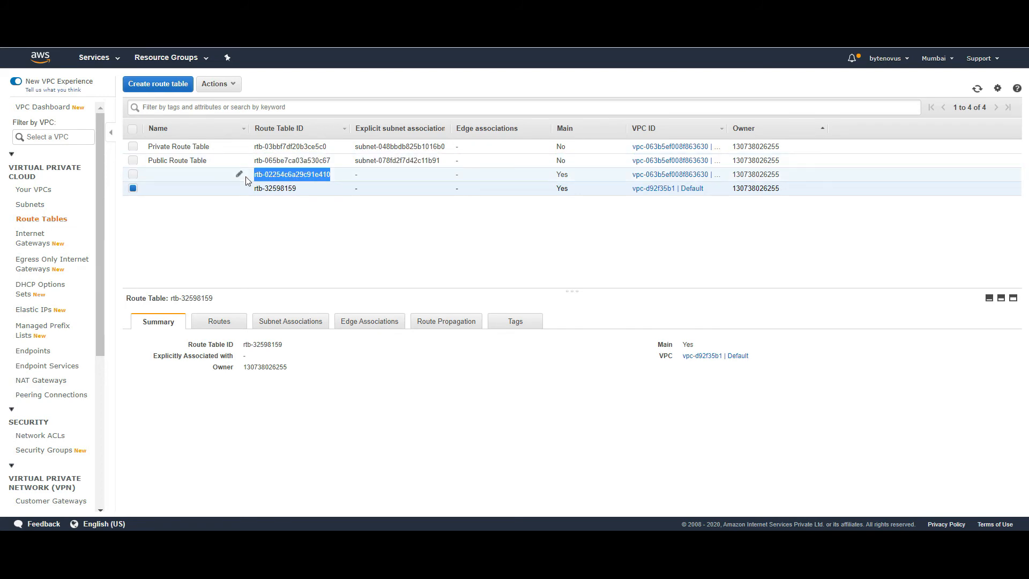
{"action": "left_click_drag", "start_coordinate": [333, 161], "coordinate": [151, 146]}
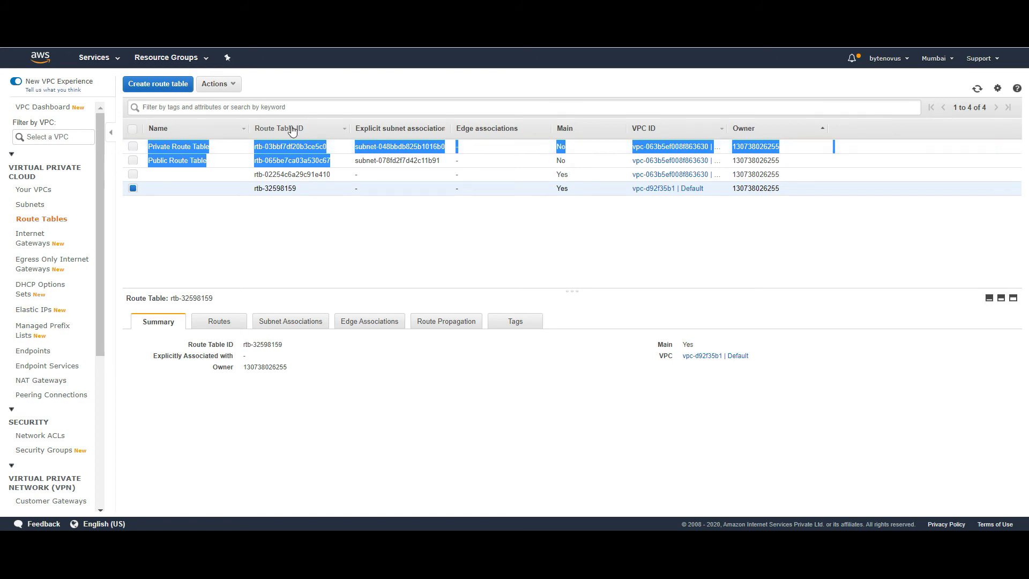
{"action": "left_click", "coordinate": [330, 96]}
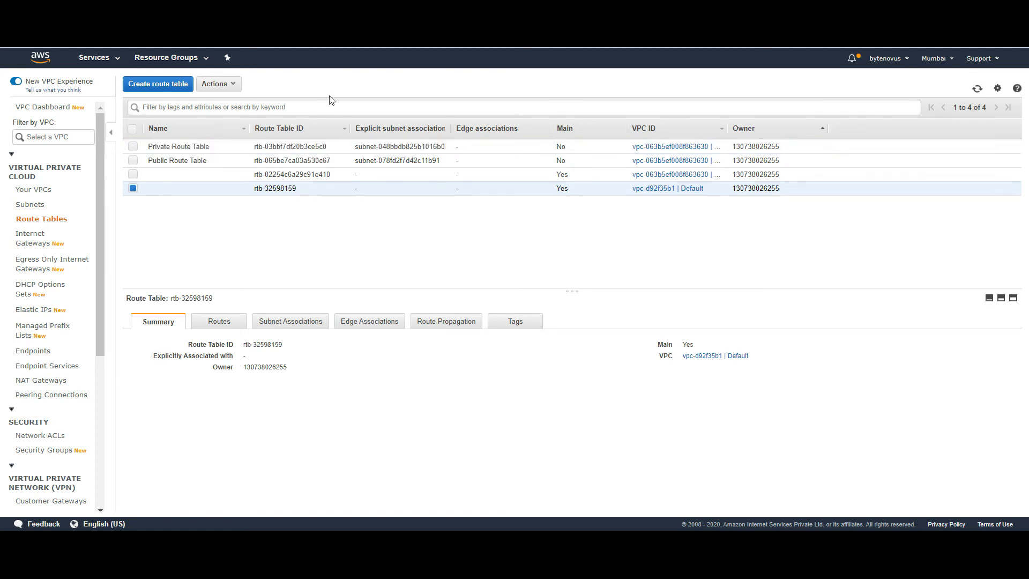
- Add a route with destination 172.31.0.0/16 to the Public Route Table of ByteNovusMumbaiVPC
{"action": "left_click", "coordinate": [284, 165]}
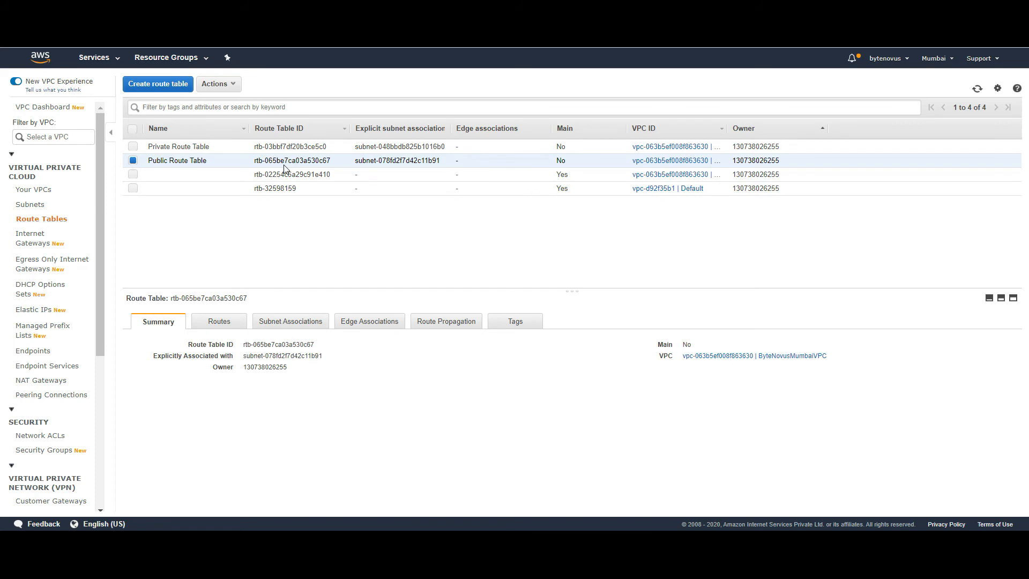
{"action": "left_click", "coordinate": [221, 333]}
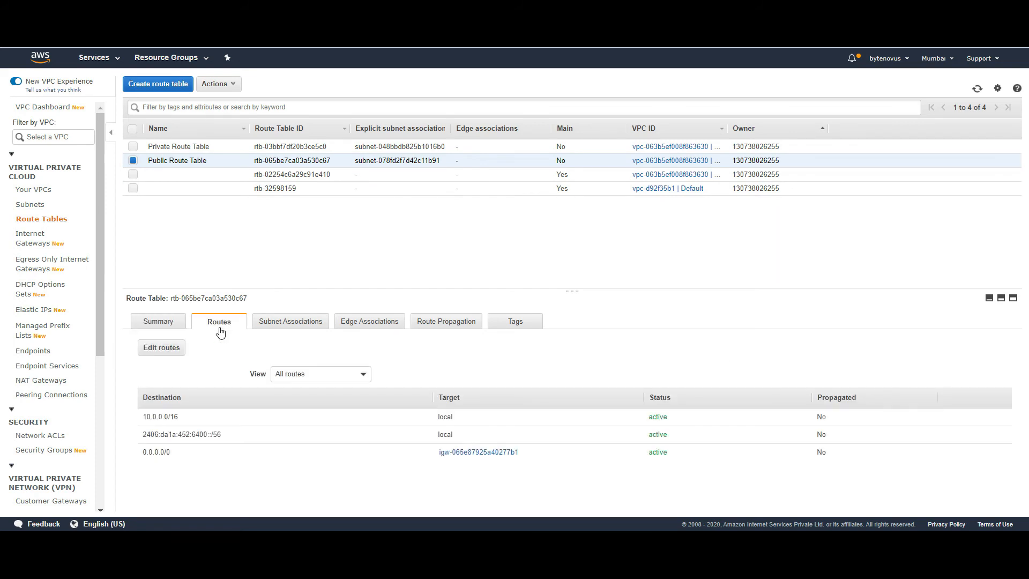
{"action": "left_click", "coordinate": [164, 351]}
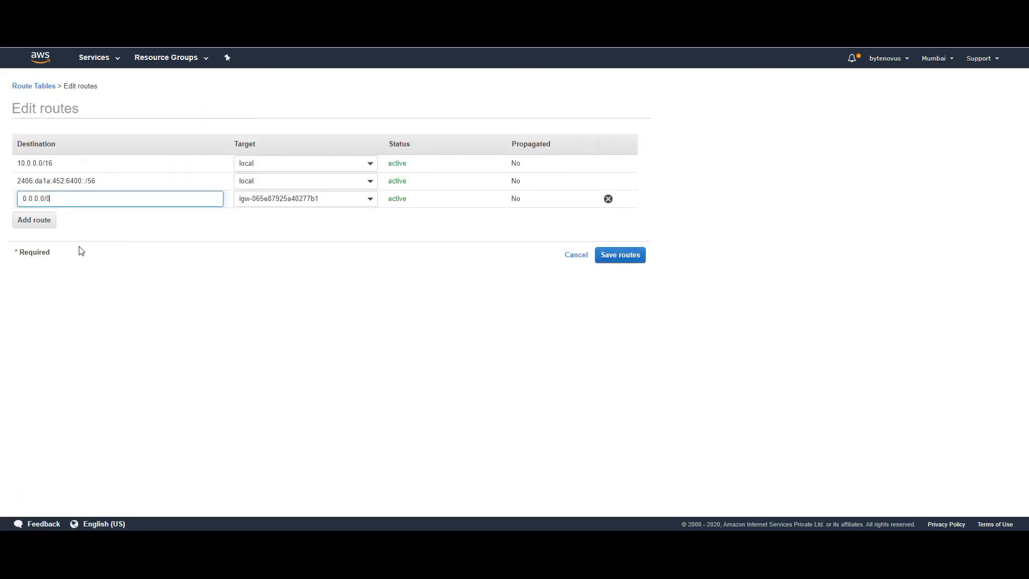
{"action": "left_click", "coordinate": [34, 220]}
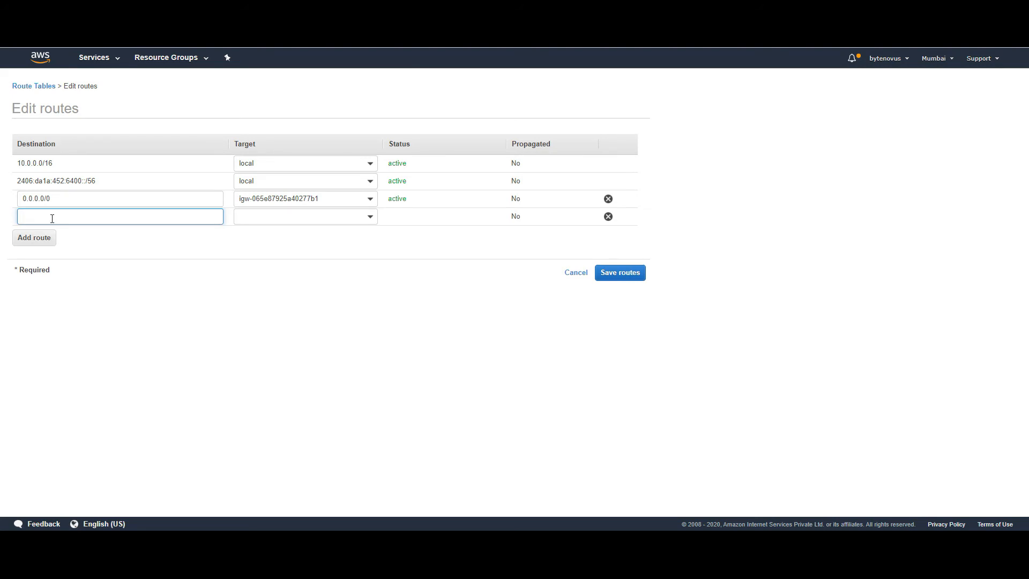
{"action": "key", "text": "ctrl+v"}
- Check which peering connection is active, target the new 172.31.0.0/16 route at pcx-0f7e5391848b74395, and save the public table's routes
{"action": "left_click", "coordinate": [369, 217]}
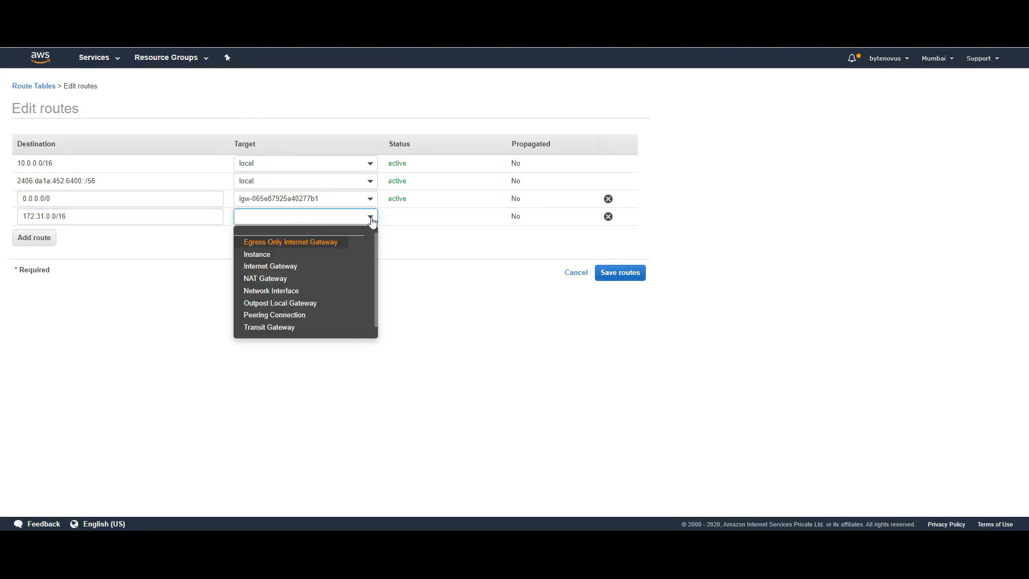
{"action": "type", "text": "v"}
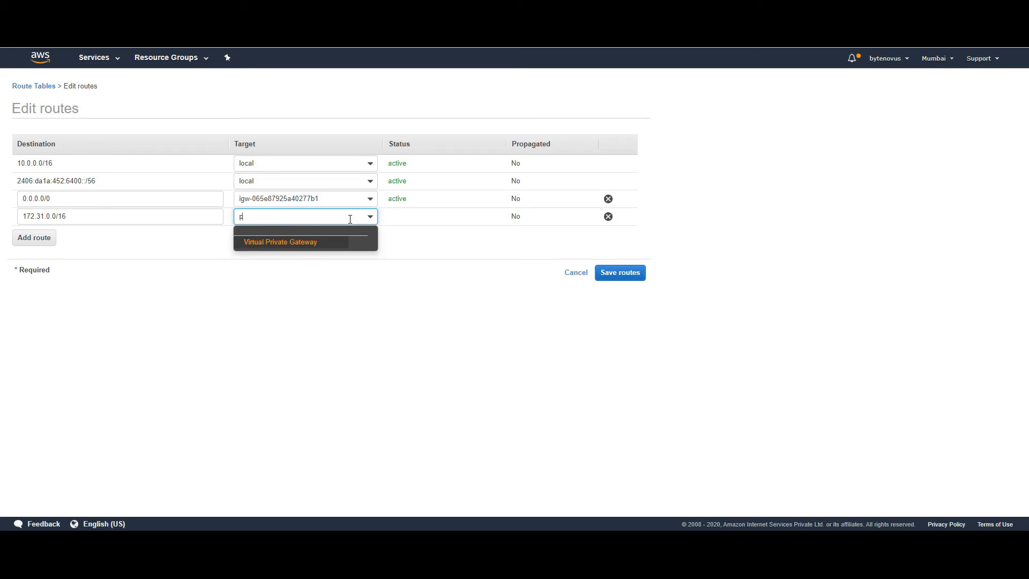
{"action": "type", "text": "eer"}
{"action": "left_click", "coordinate": [289, 242]}
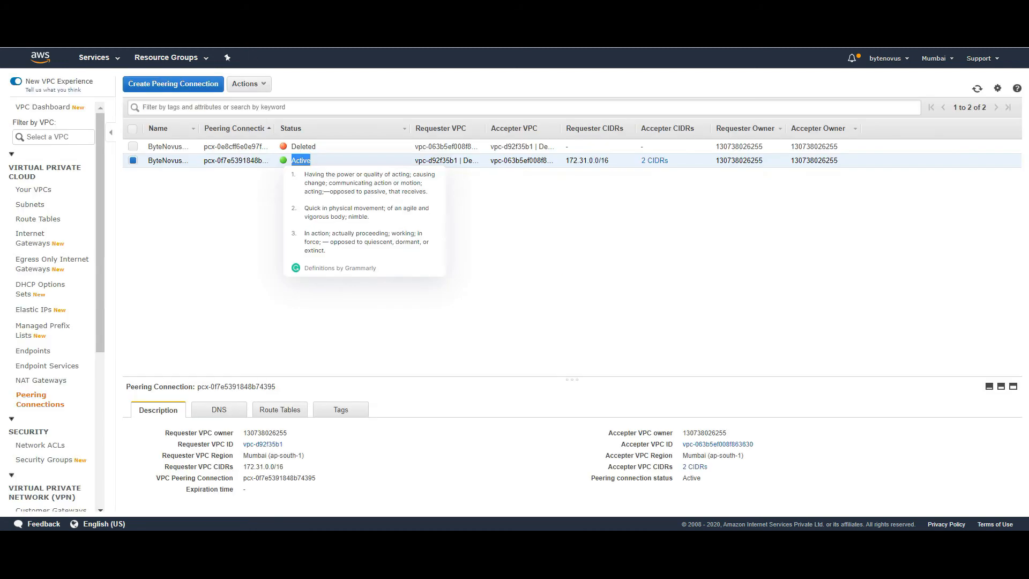
{"action": "left_click", "coordinate": [165, 229]}
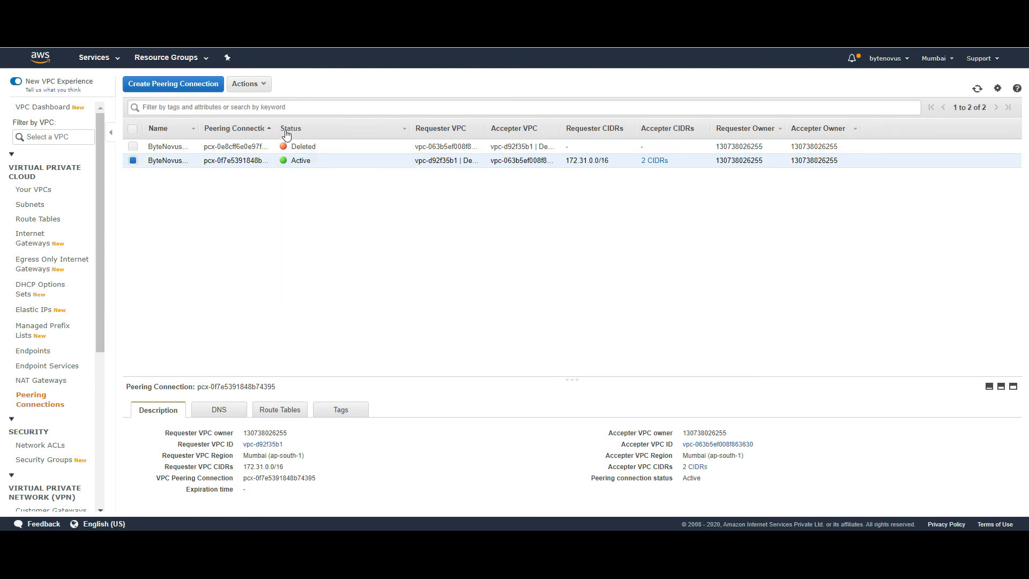
{"action": "left_click_drag", "start_coordinate": [281, 134], "coordinate": [316, 143]}
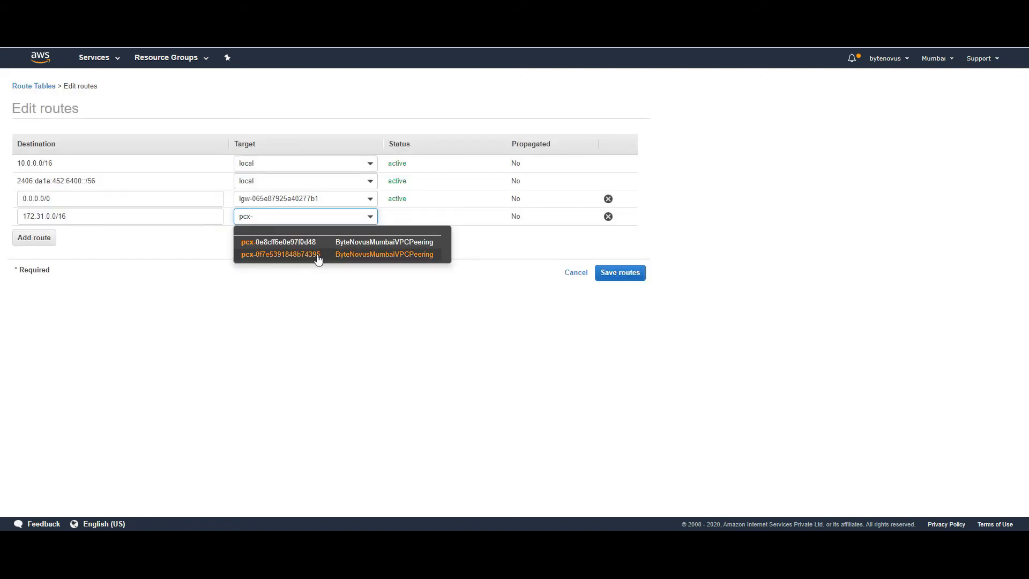
{"action": "left_click", "coordinate": [317, 255]}
{"action": "left_click", "coordinate": [627, 272]}
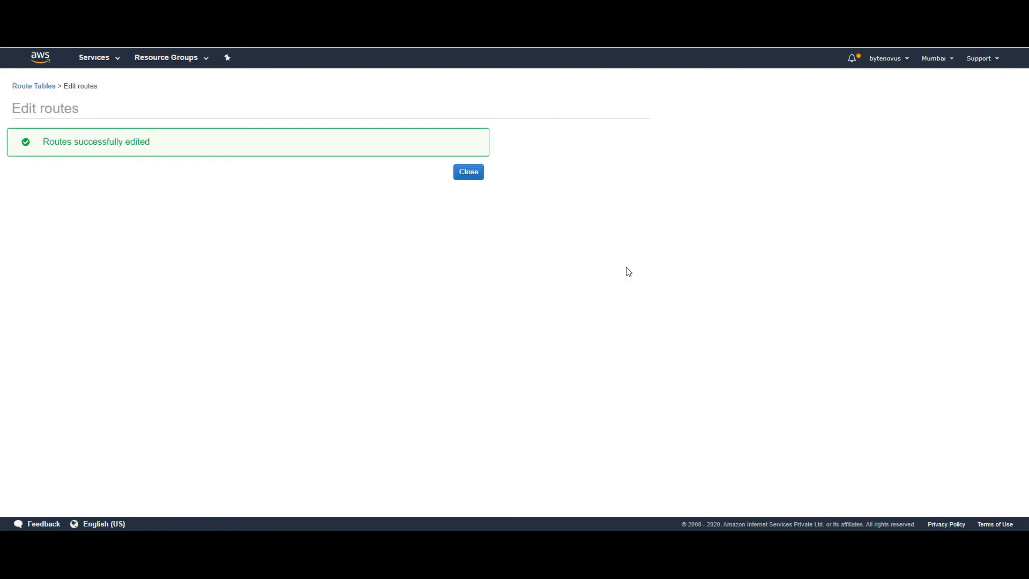
{"action": "left_click", "coordinate": [464, 174]}
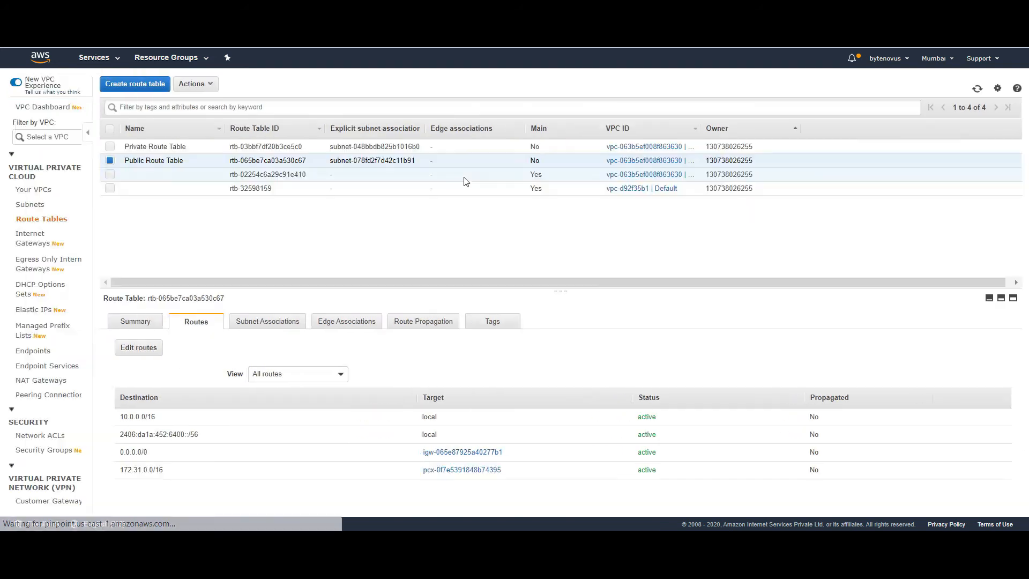
- Add a route with destination 172.31.0.0/16 to the Private Route Table of ByteNovusMumbaiVPC
{"action": "left_click", "coordinate": [299, 151]}
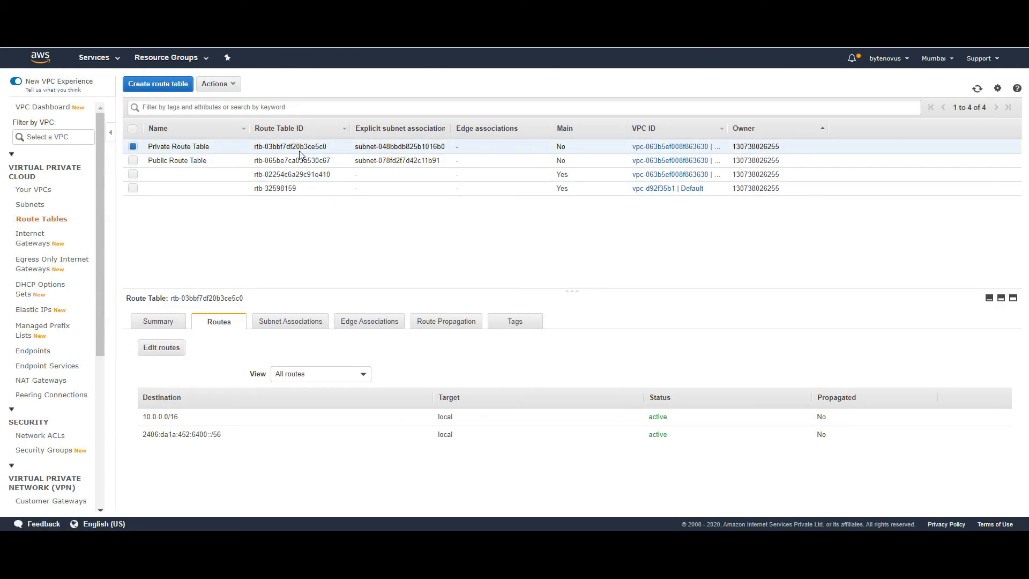
{"action": "left_click", "coordinate": [163, 346]}
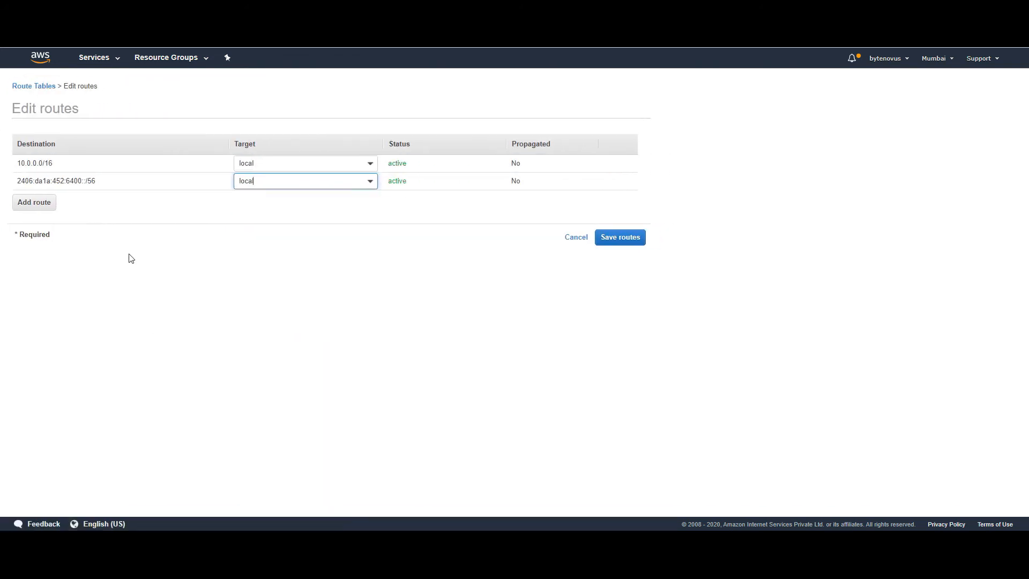
{"action": "left_click", "coordinate": [48, 204]}
{"action": "type", "text": "172.31.0.0/16"}
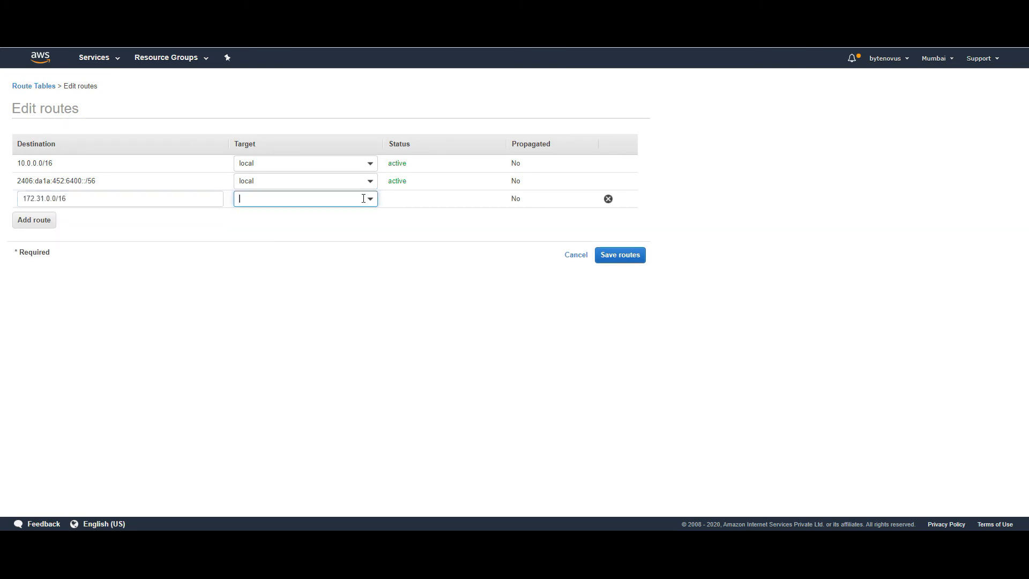
- Target the Private Route Table's new route at peering connection pcx-0f7e5391848b74395, save the routes, and close the confirmation
{"action": "left_click", "coordinate": [364, 199]}
{"action": "type", "text": "peer"}
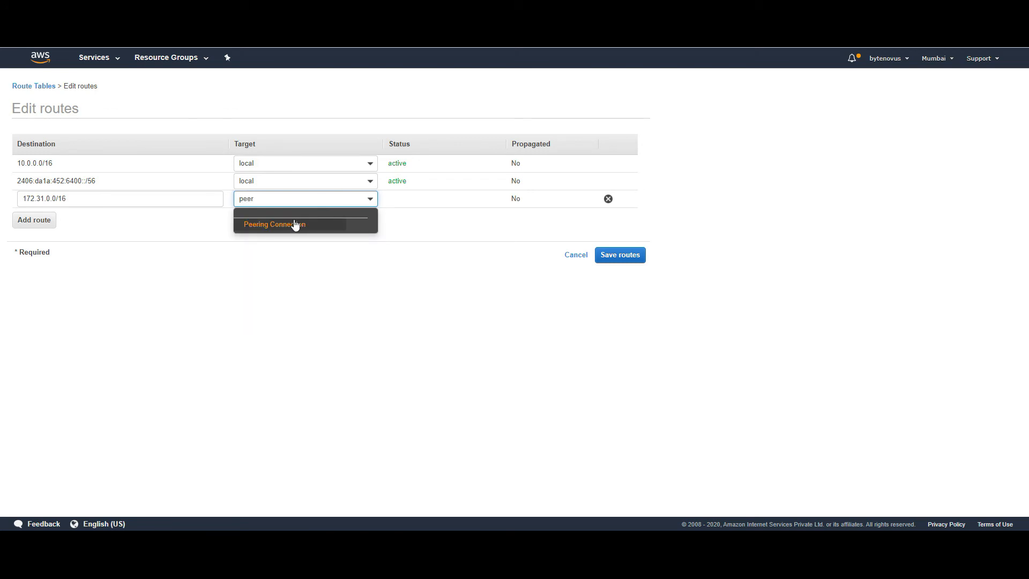
{"action": "left_click", "coordinate": [296, 224]}
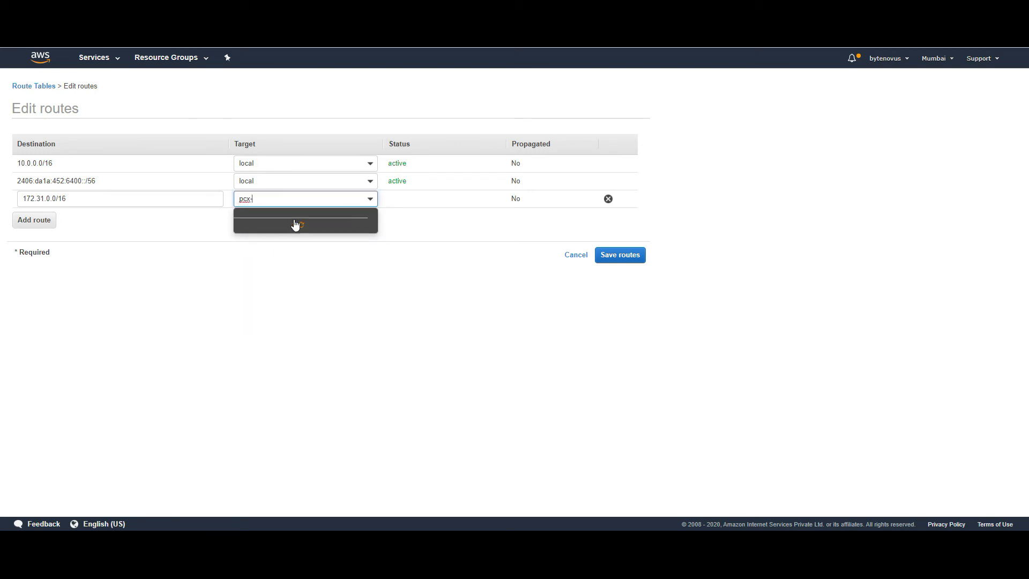
{"action": "left_click", "coordinate": [304, 237]}
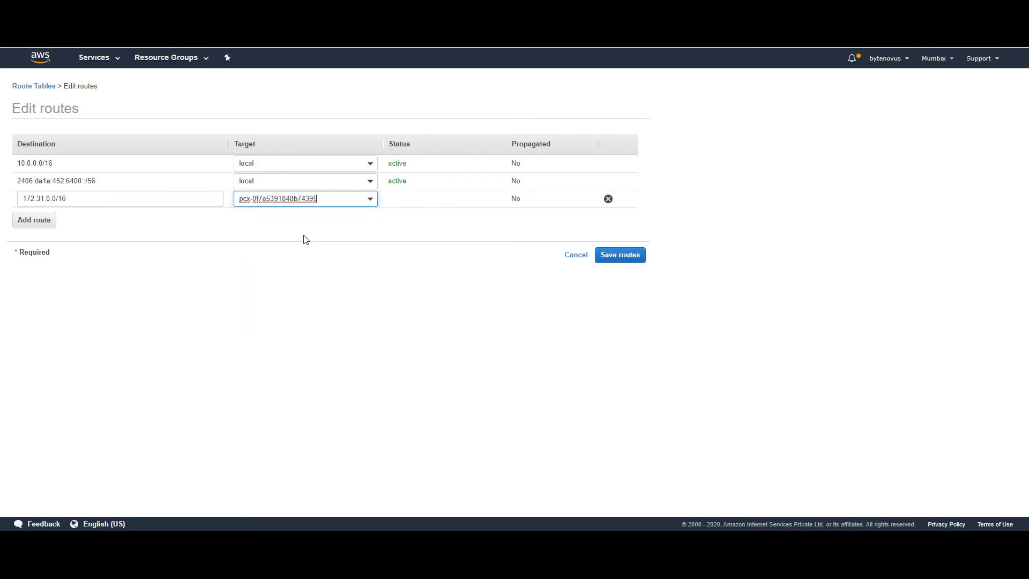
{"action": "left_click", "coordinate": [619, 256]}
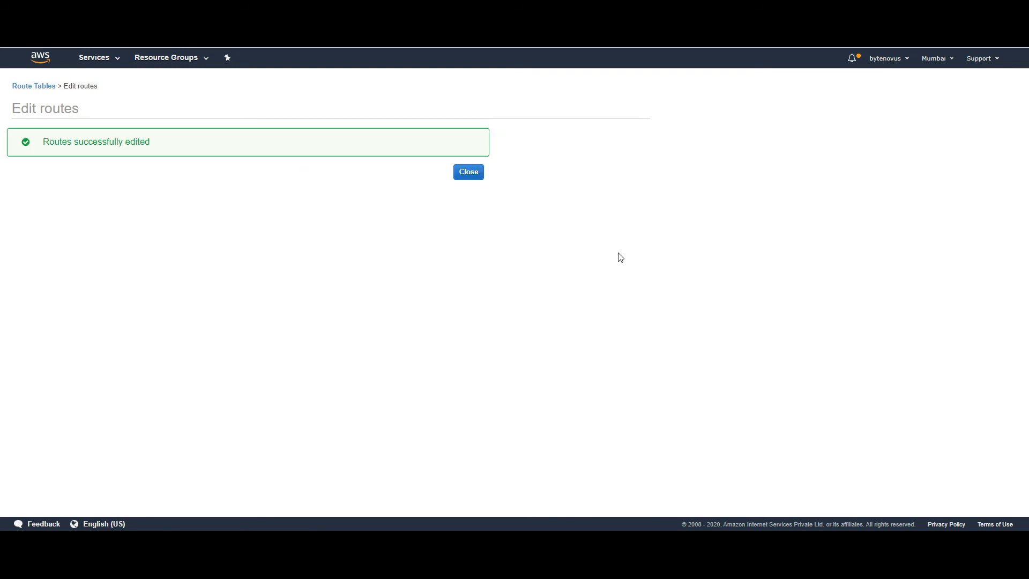
{"action": "left_click", "coordinate": [469, 172]}
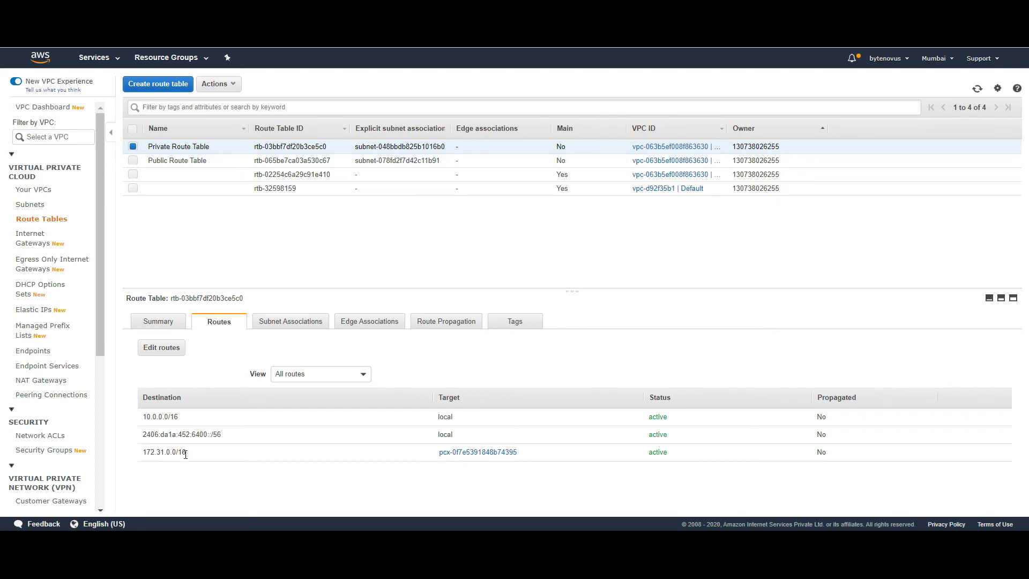
- Compare the local 10.0.0.0/16 route with the 172.31.0.0/16 peering route in the Private Route Table
{"action": "left_click_drag", "start_coordinate": [188, 455], "coordinate": [142, 456]}
{"action": "left_click_drag", "start_coordinate": [181, 418], "coordinate": [145, 423]}
{"action": "left_click_drag", "start_coordinate": [143, 452], "coordinate": [176, 453]}
{"action": "key", "text": "super+p"}
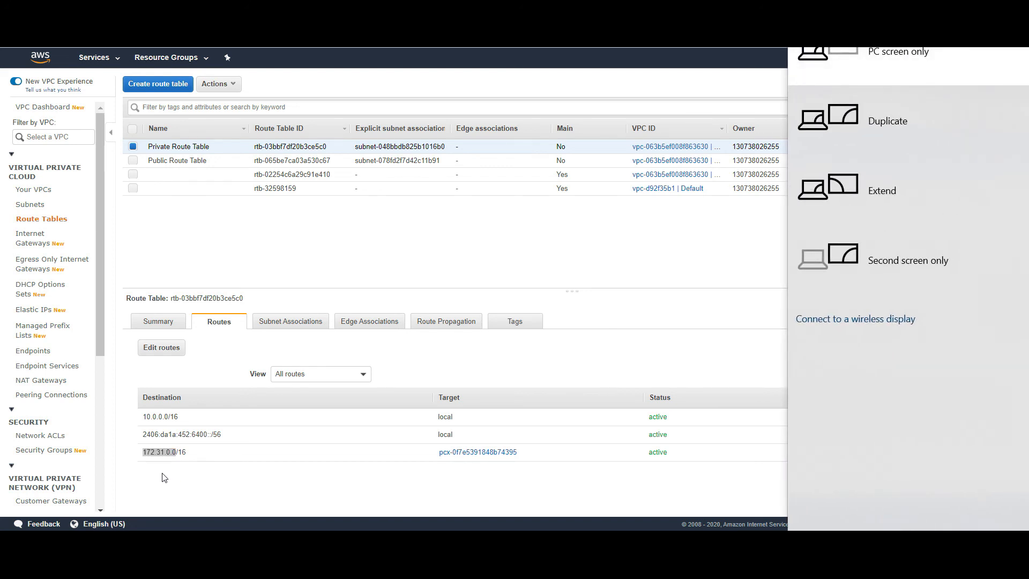